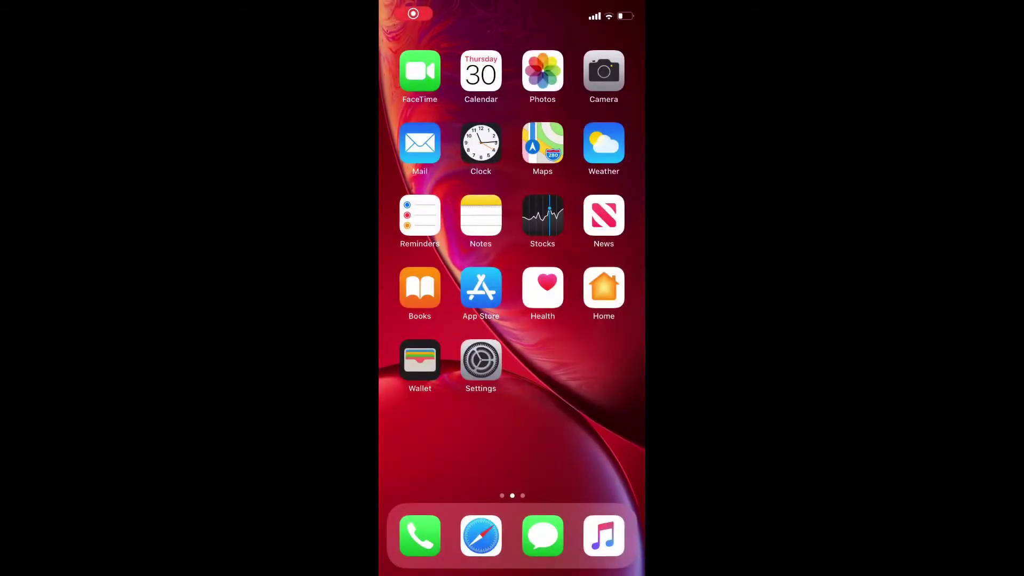
# Step: Launch the App Store from the Home Screen and land on the empty Search page
pyautogui.click(480, 290)
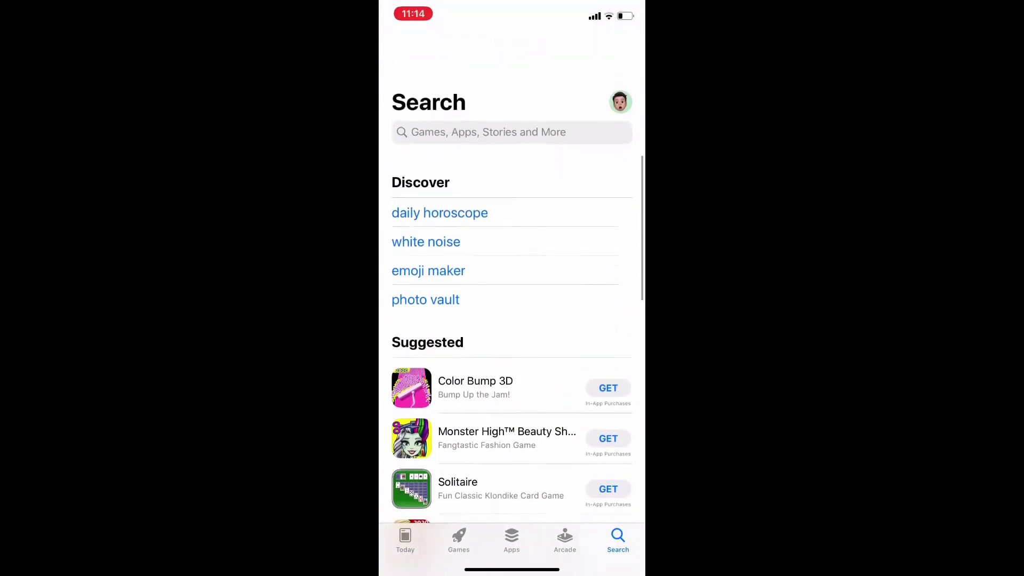
pyautogui.scroll(-1, 512, 320)
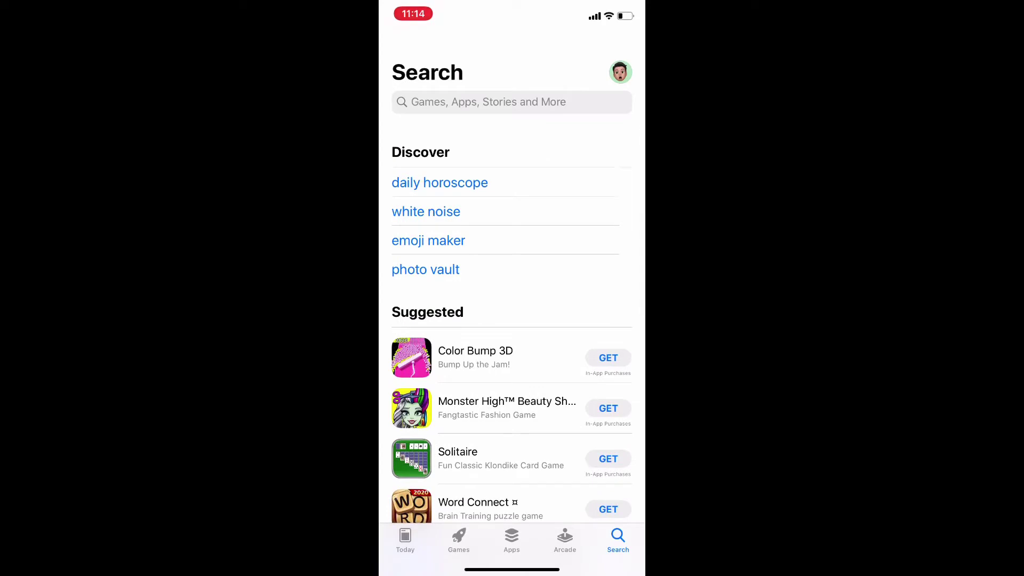
pyautogui.scroll(2, 512, 320)
# Step: Search the App Store for 'akinator' and open the Truth and Lie Detector Scanner page
pyautogui.click(512, 102)
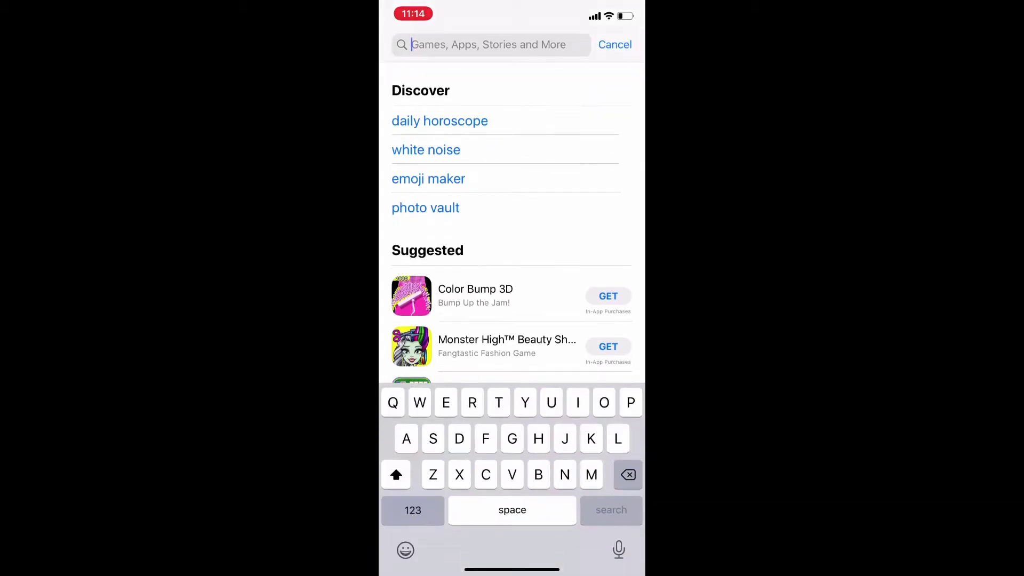
pyautogui.write('Akib')
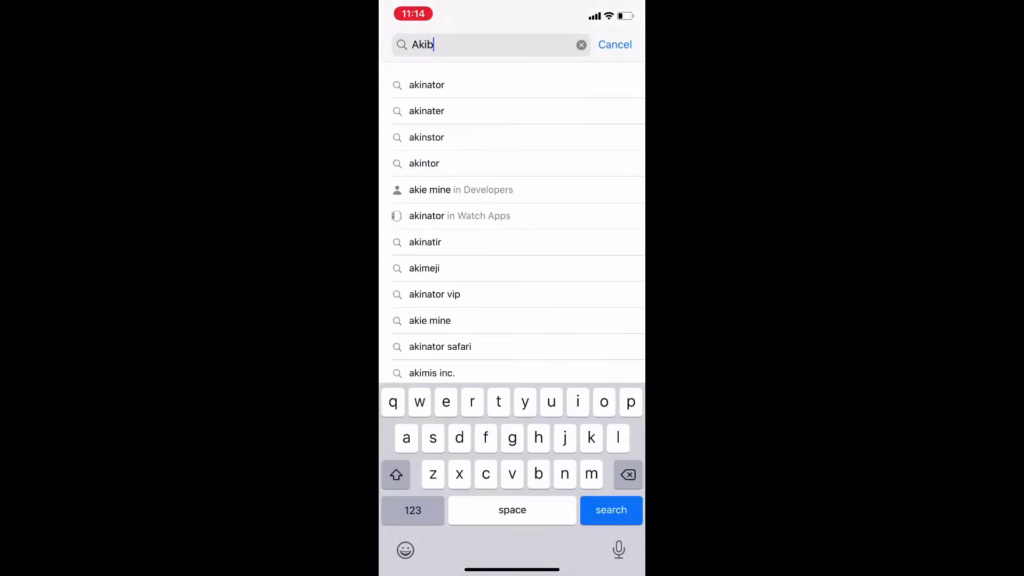
pyautogui.write('s')
pyautogui.press('BackSpace')
pyautogui.click(426, 84)
pyautogui.scroll(-5, 512, 321)
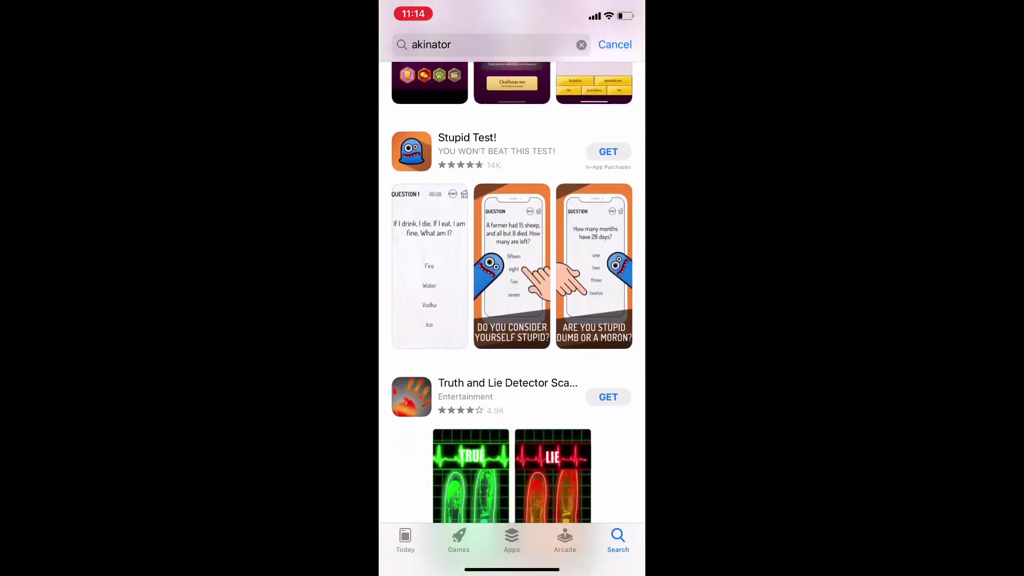
pyautogui.scroll(-4, 512, 320)
pyautogui.scroll(-3, 512, 320)
pyautogui.click(481, 248)
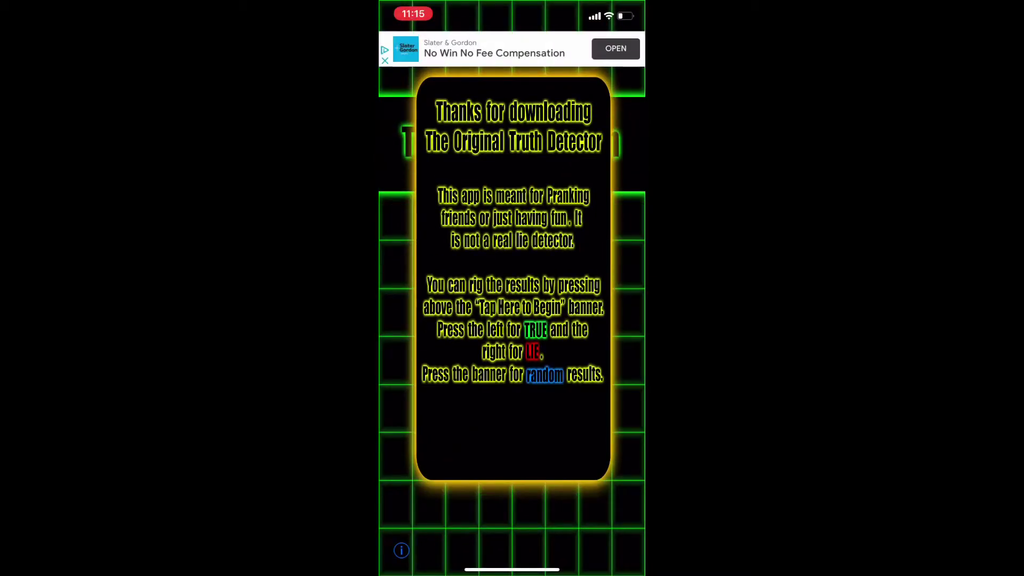
# Step: Dismiss the welcome note and run a fingerprint truth test, which returns 25% True
pyautogui.click(512, 433)
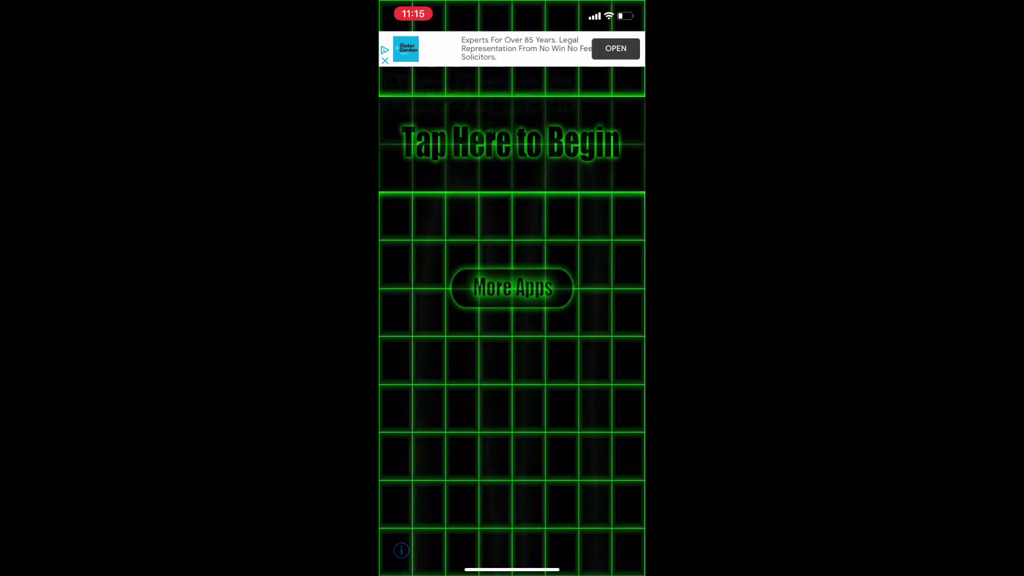
pyautogui.click(511, 142)
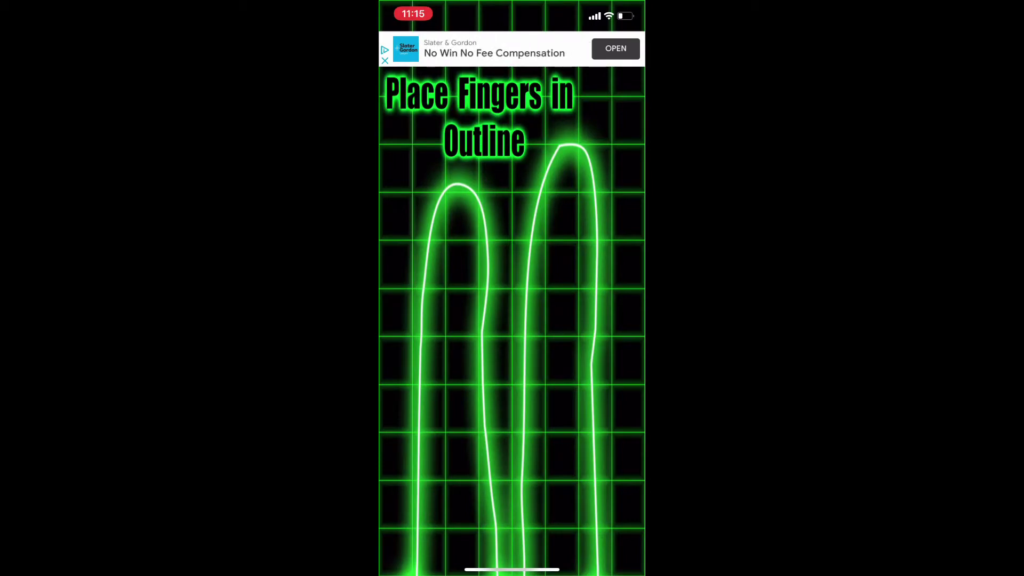
pyautogui.click(512, 360)
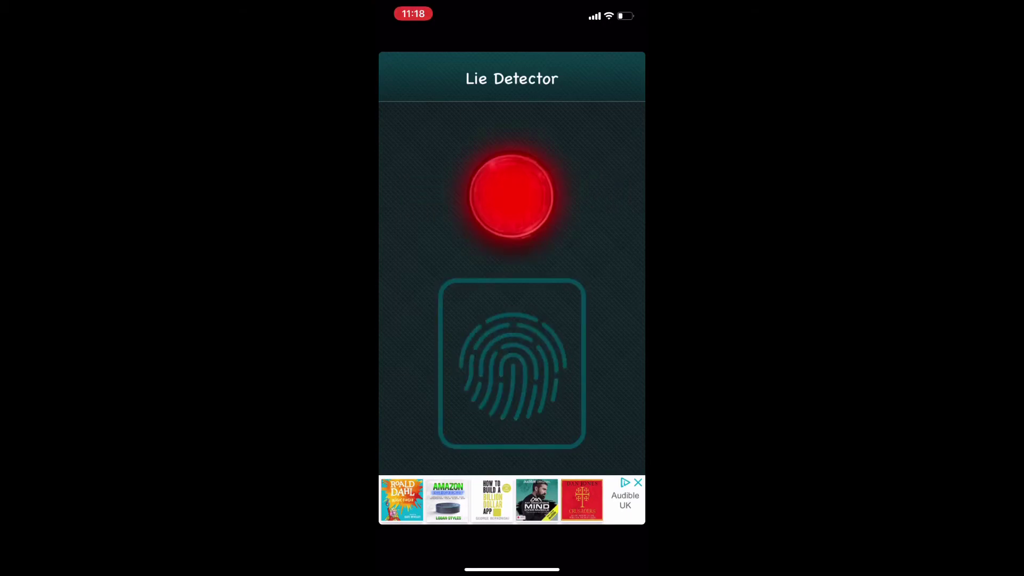
# Step: Run two fingerprint scans, closing the ads, until a fresh fingerprint prompt appears
pyautogui.click(512, 365)
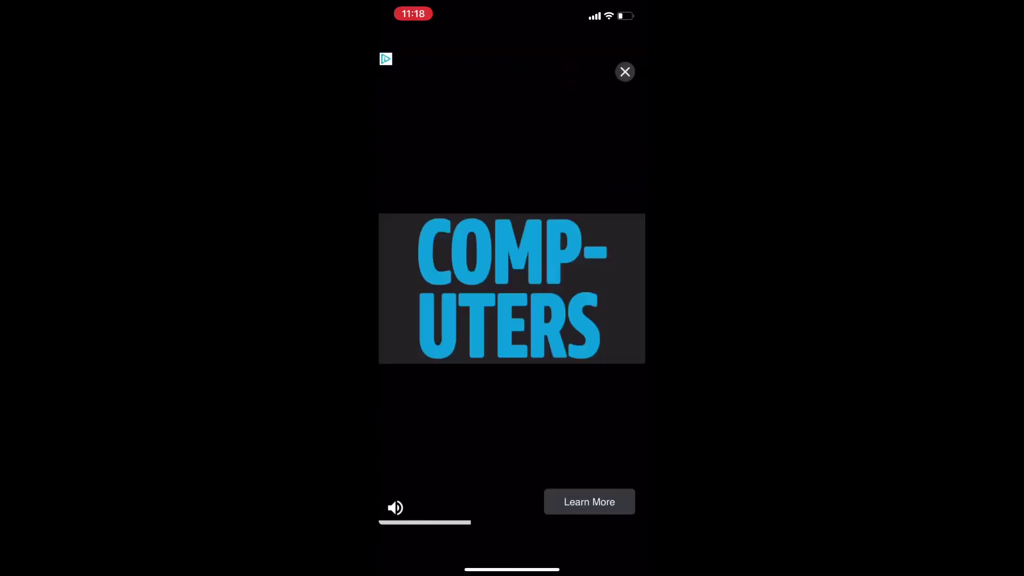
pyautogui.click(625, 313)
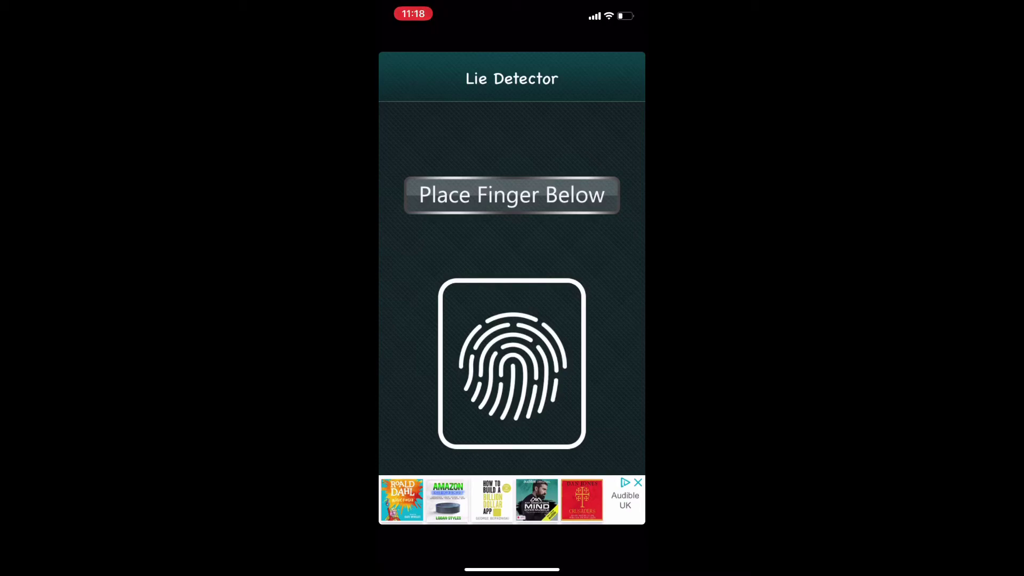
pyautogui.click(512, 363)
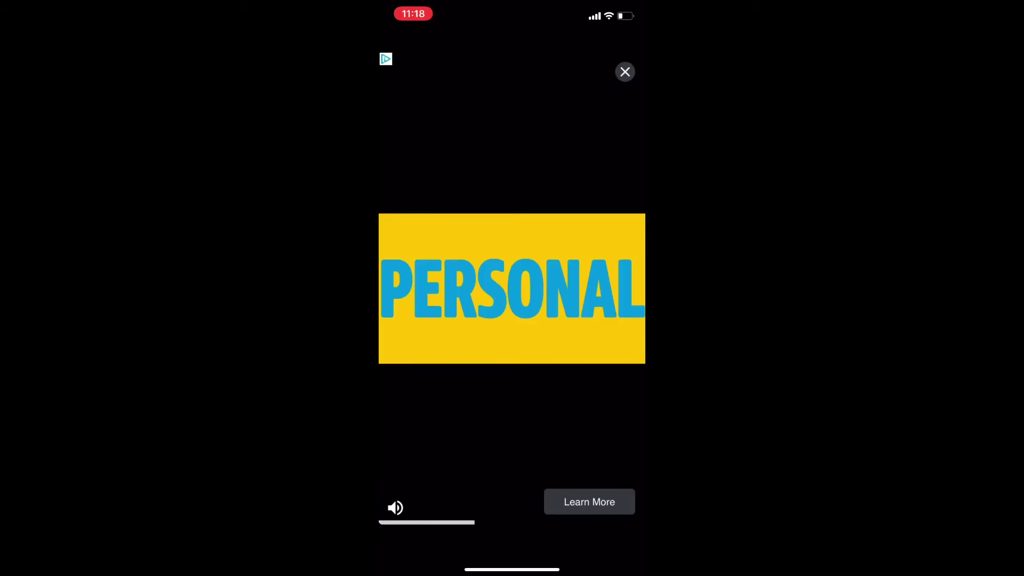
pyautogui.click(624, 72)
# Step: Scan a fingerprint for a 75% True result, closing the full-screen ads
pyautogui.click(512, 371)
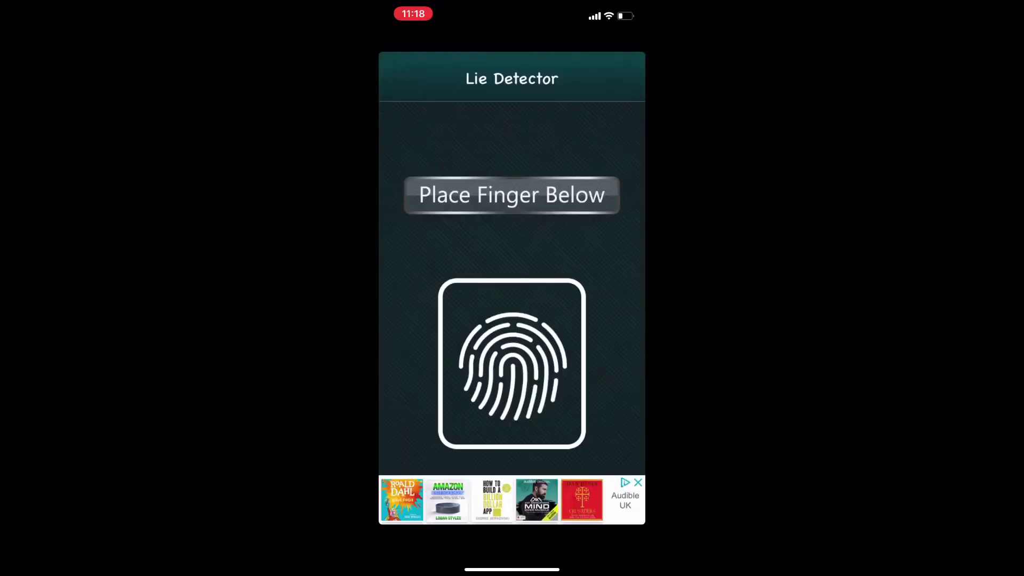
pyautogui.click(513, 364)
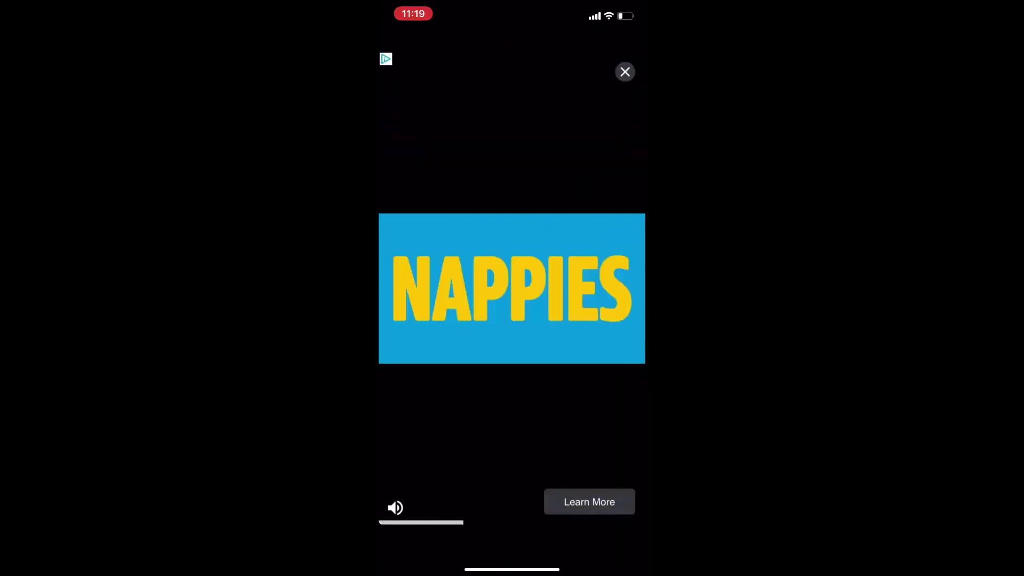
pyautogui.click(624, 72)
pyautogui.click(511, 371)
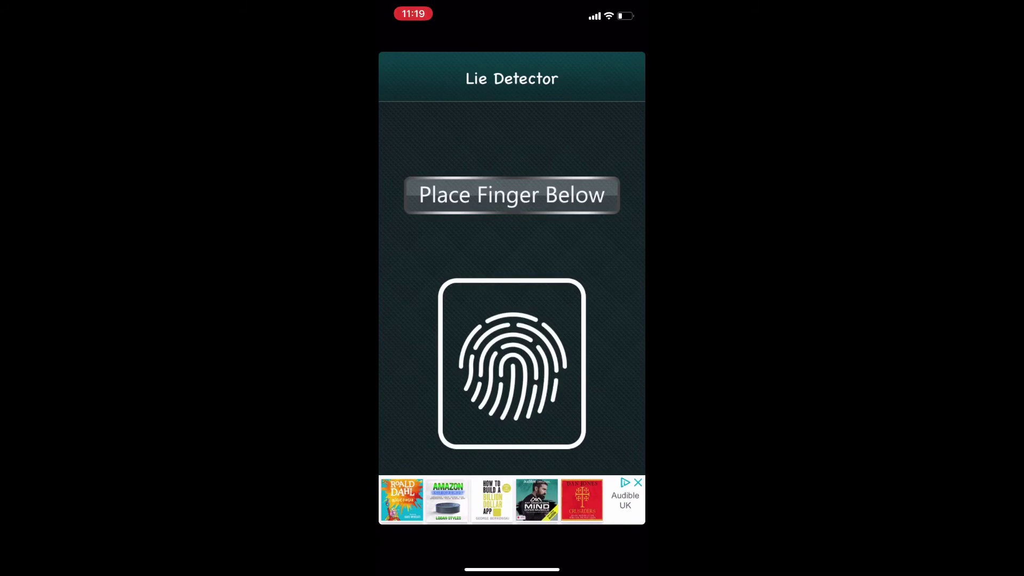
# Step: Start a final fingerprint scan whose indicator glows green above the pad
pyautogui.click(511, 364)
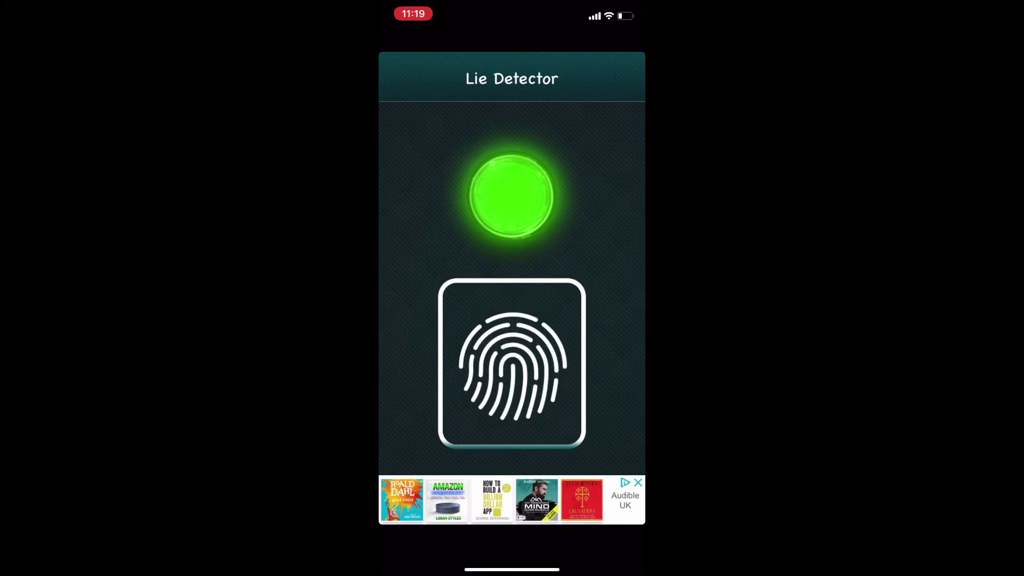